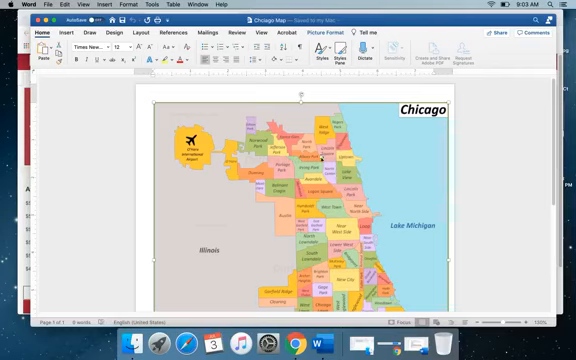
Bring the InfoSparks Andersonville average sales price chart to the front.
click(23, 63)
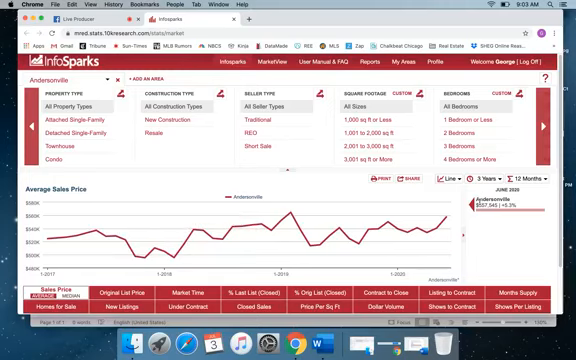
Filter the chart by 1 Bedroom or Less, 2 Bedrooms, 3 Bedrooms, then 4 Bedrooms or More.
click(476, 121)
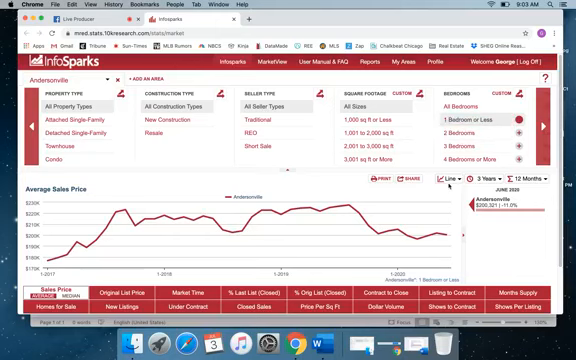
click(458, 134)
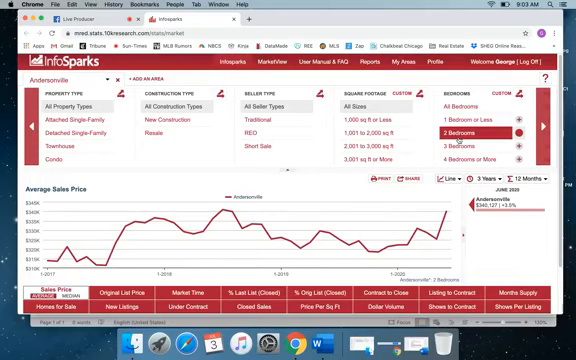
click(458, 146)
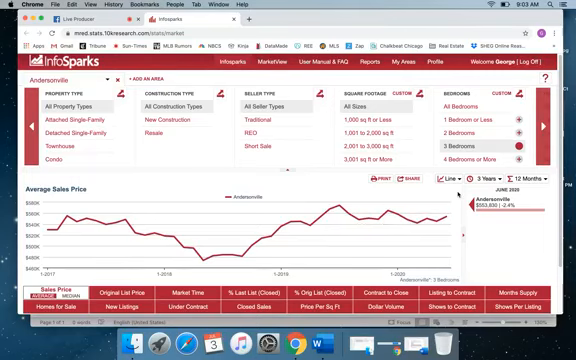
click(466, 160)
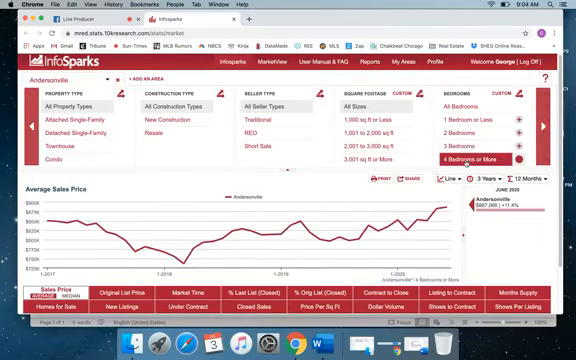